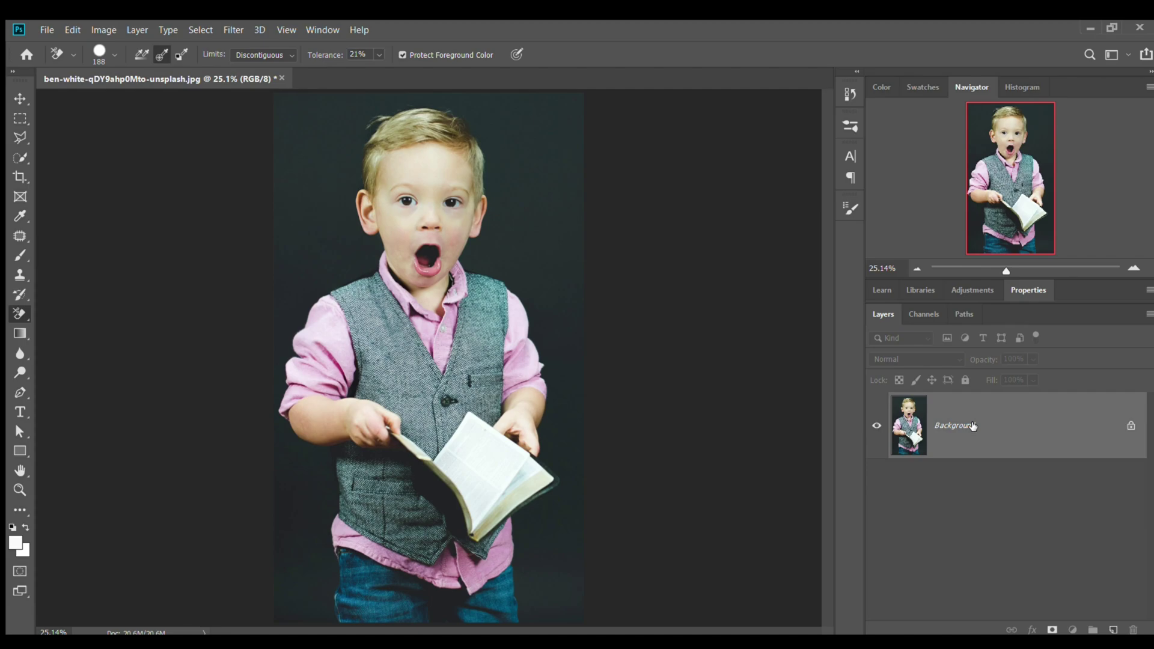
Duplicate the background photo layer and rename the copy "Subject".
key("ctrl+j")
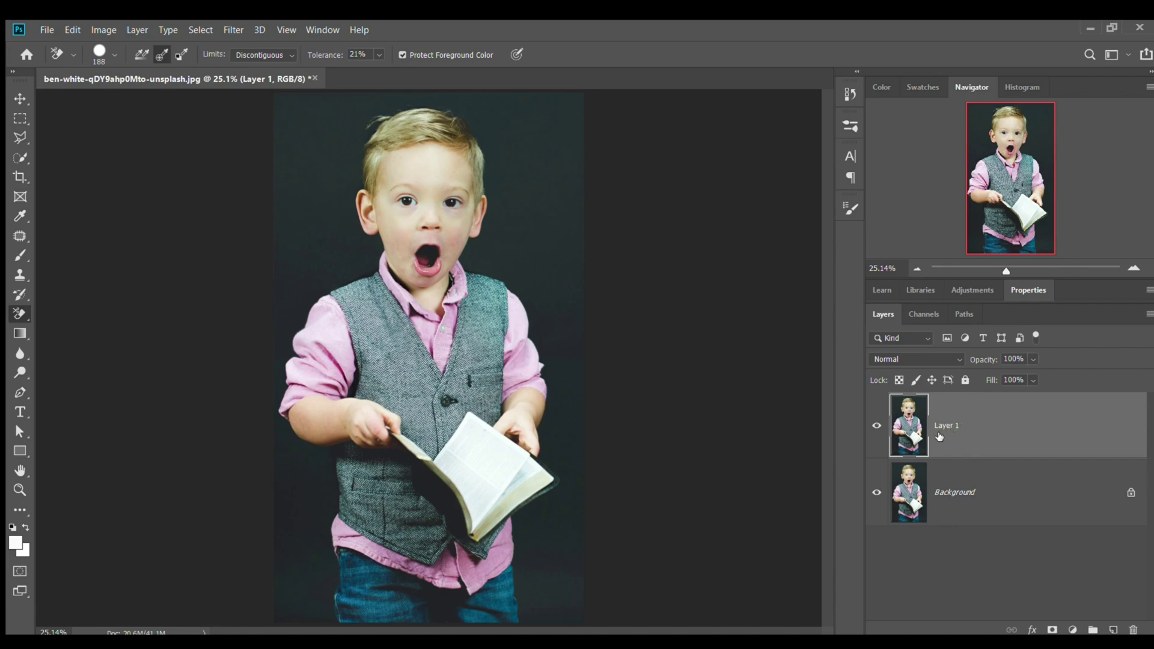
double_click(949, 426)
type("Subject")
key("Return")
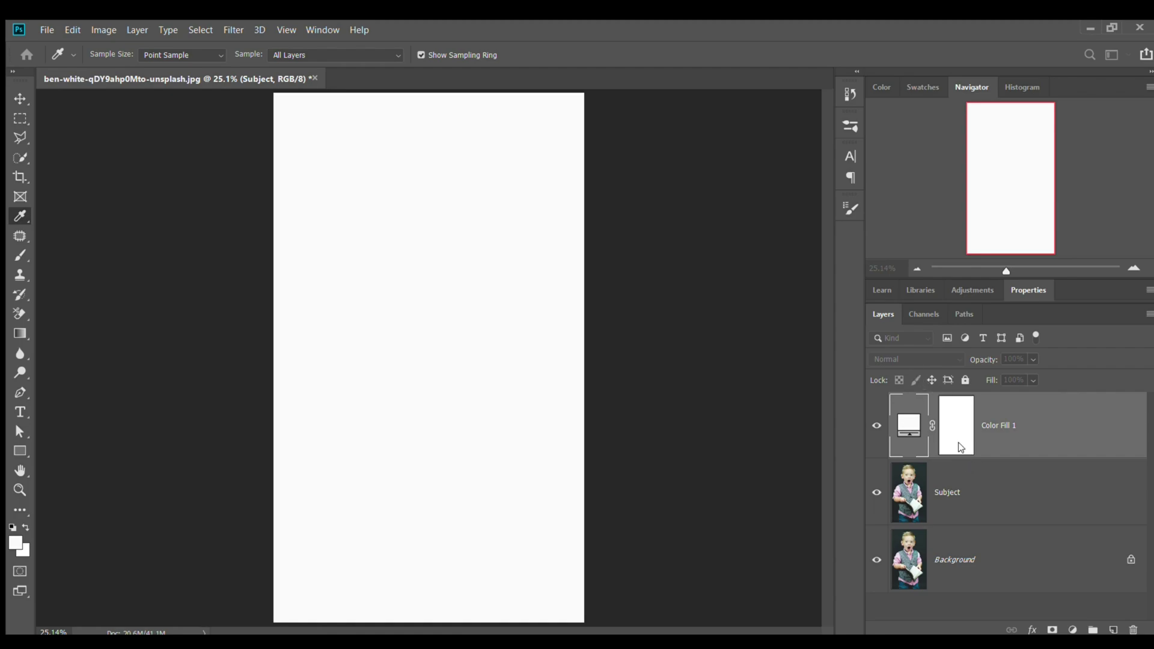
Make the solid colour fill layer bright yellow, place it beneath the Subject layer, and make Subject active.
left_click(934, 318)
left_click_drag(935, 318, 963, 278)
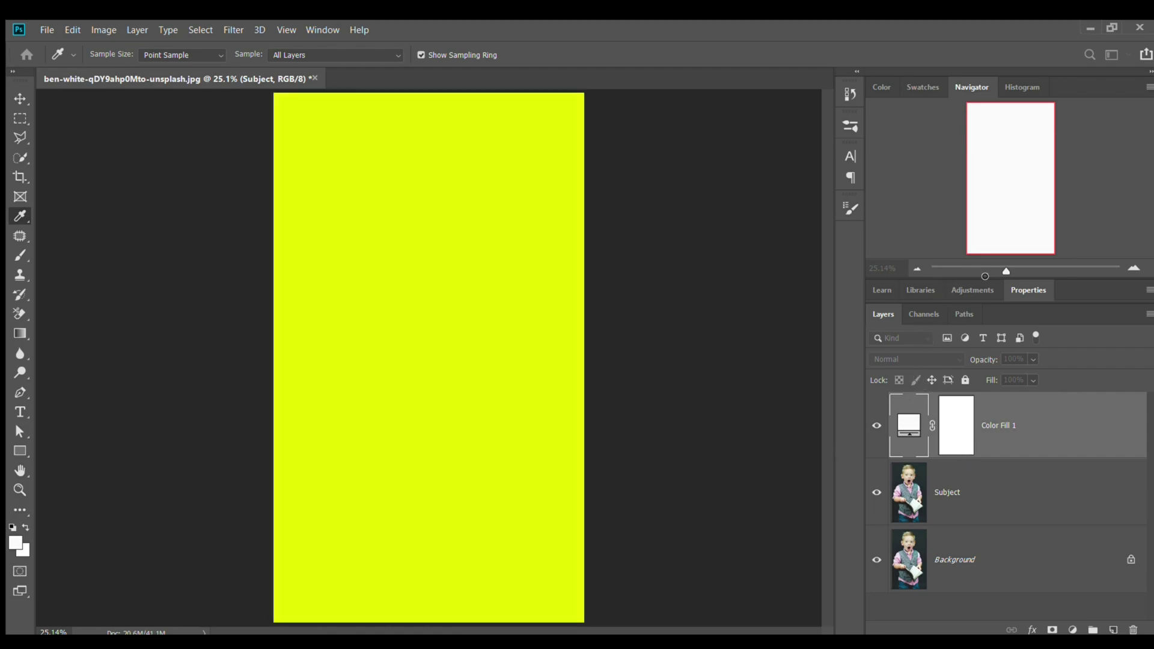
left_click(1067, 291)
left_click_drag(1010, 425, 1020, 518)
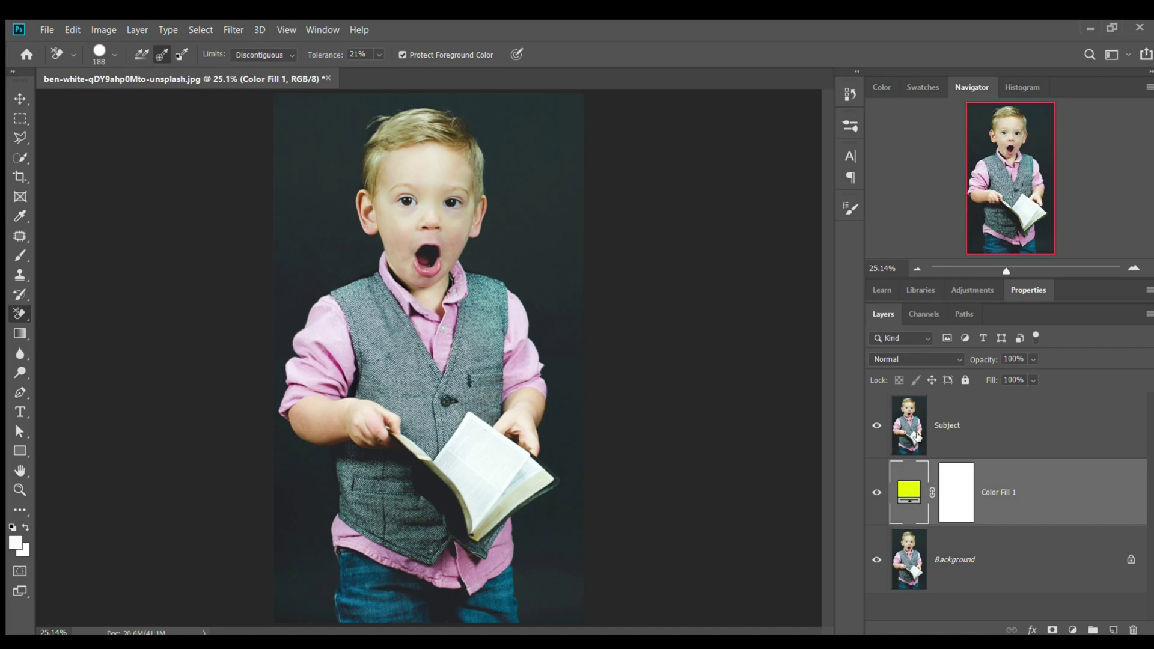
left_click(912, 456)
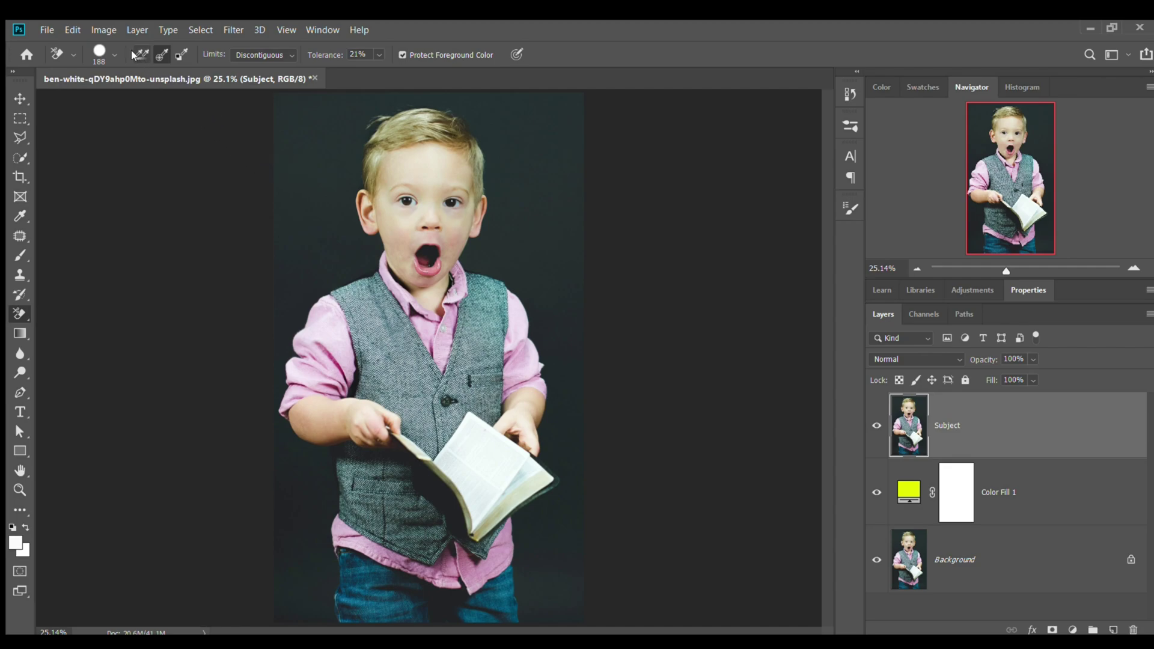
Try the Background Eraser with once-only sampling on the backdrop beside the head and on the forehead, undoing each stroke.
left_click(159, 53)
left_click(527, 149)
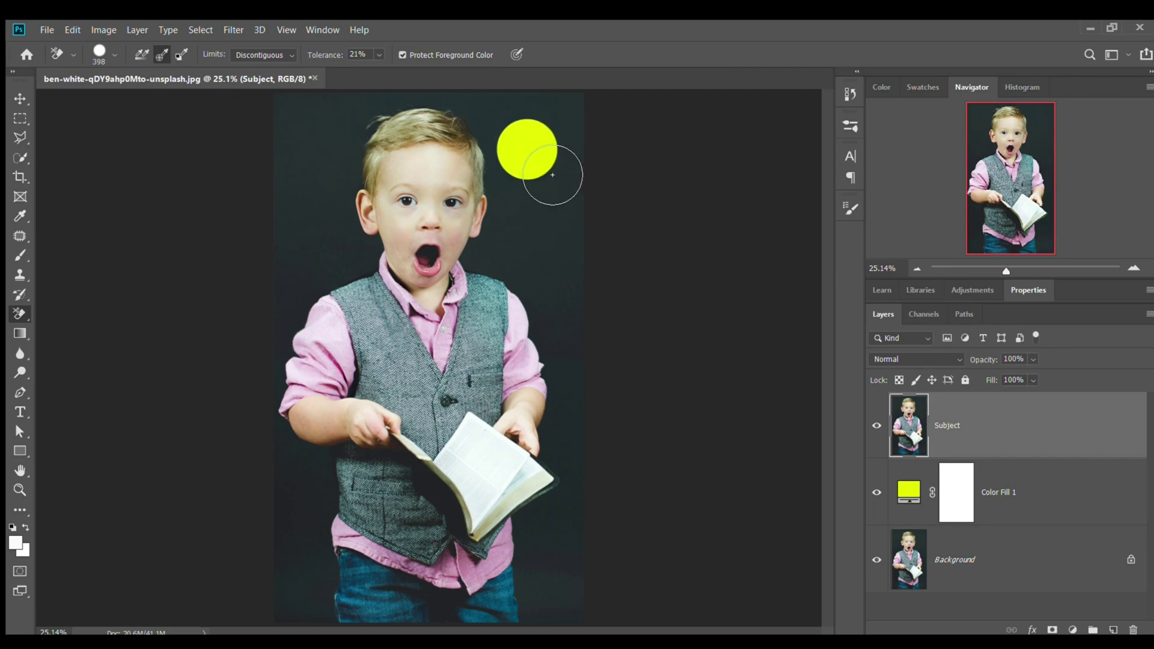
mouse_move(529, 155)
left_mouse_down()
mouse_move(553, 218)
mouse_move(585, 406)
mouse_move(584, 200)
left_mouse_up()
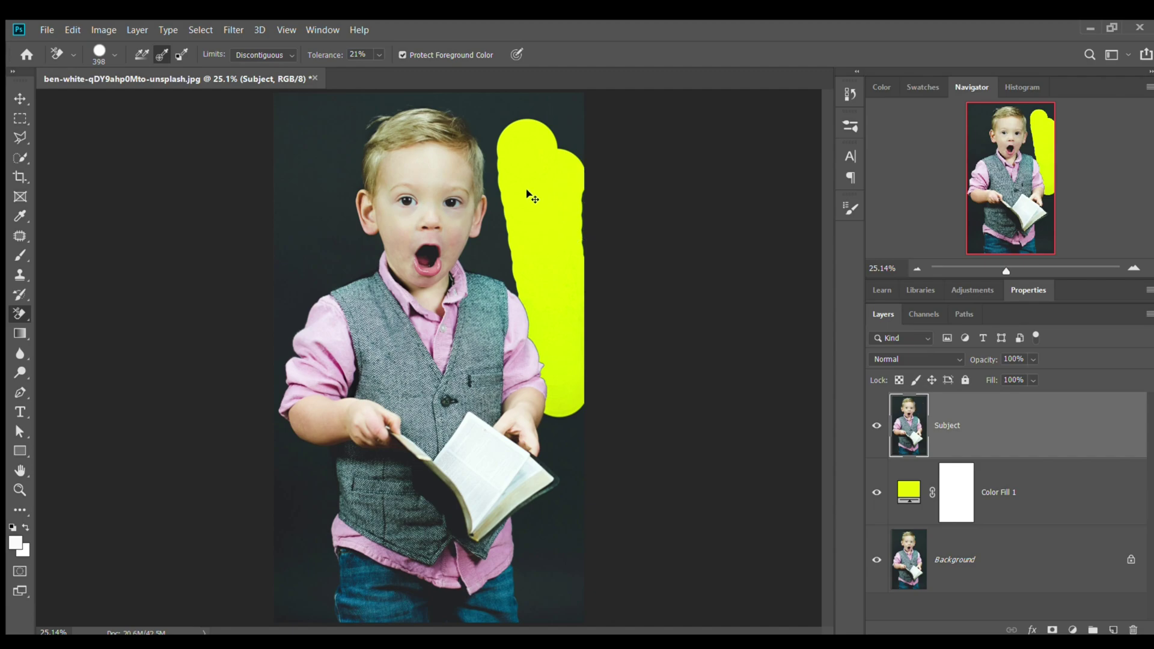
key("ctrl+z")
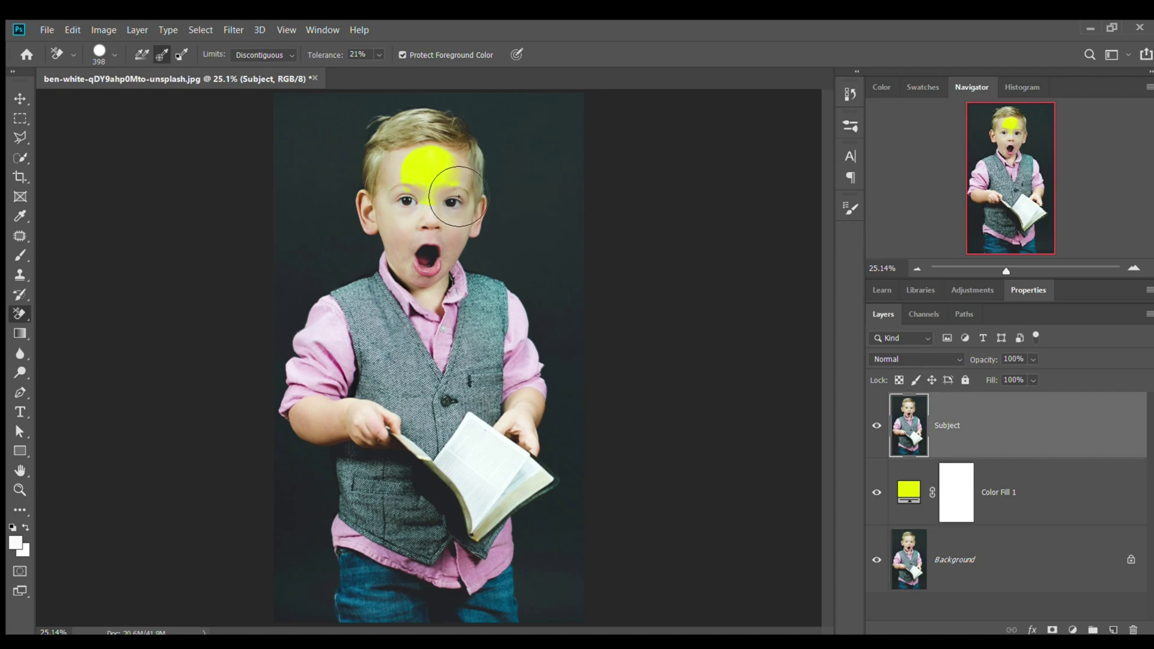
left_click(511, 160)
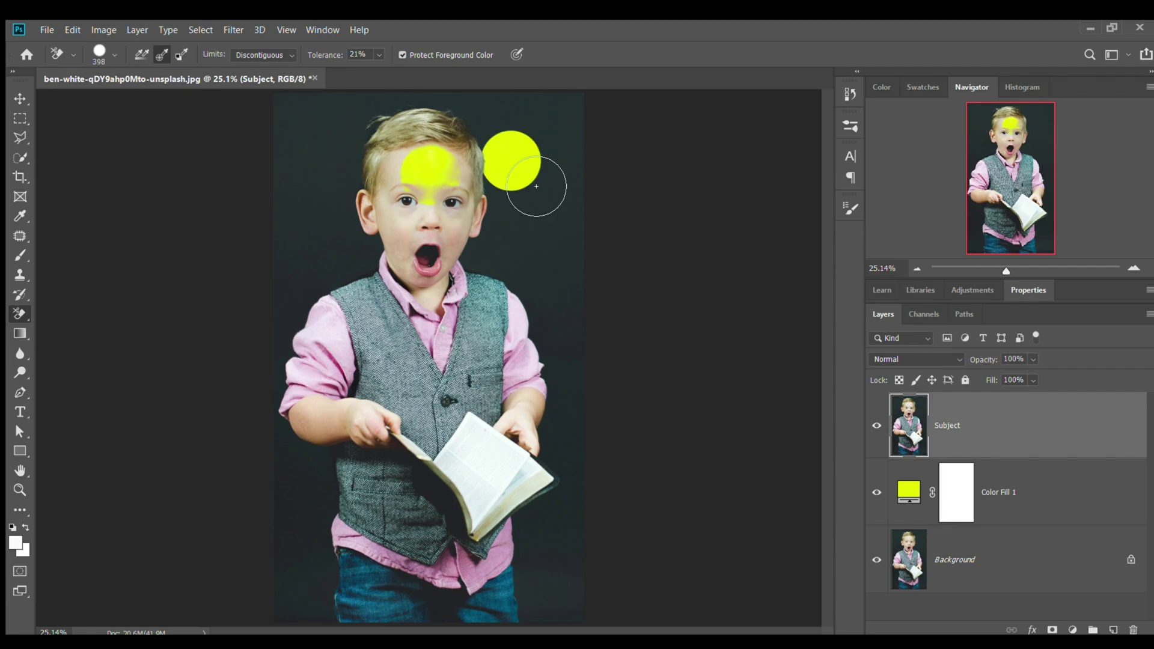
key("ctrl+z")
key("ctrl+z")
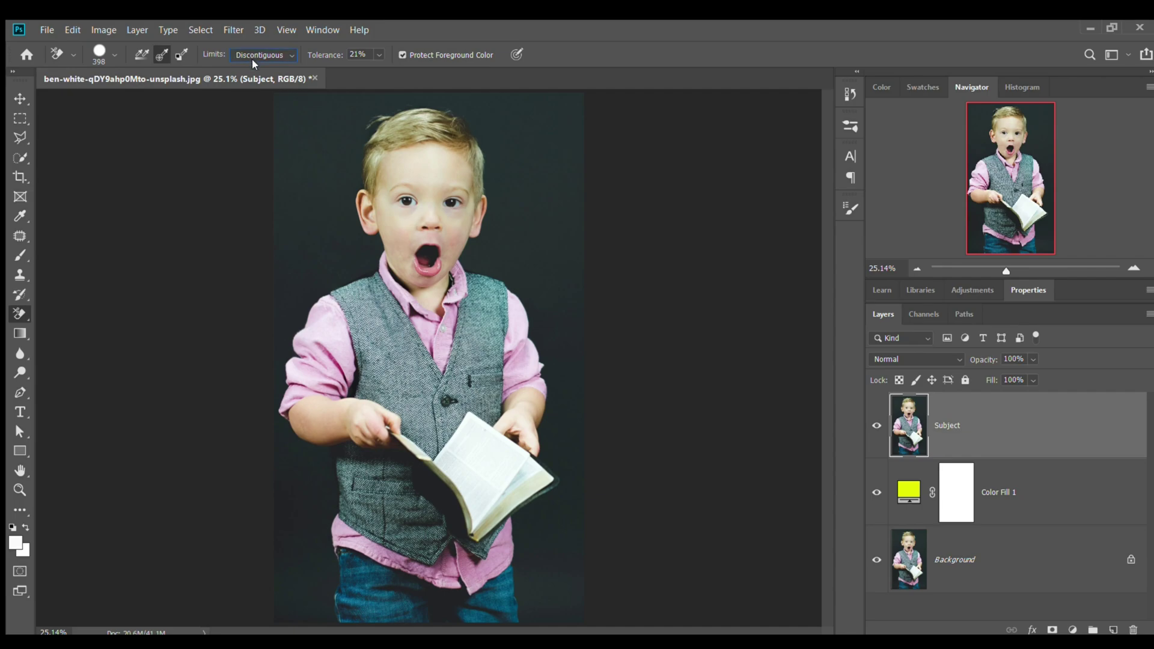
Try erasing the dark backdrop along the hair, ear and neck on the image's right side with Discontiguous limits.
left_click(533, 148)
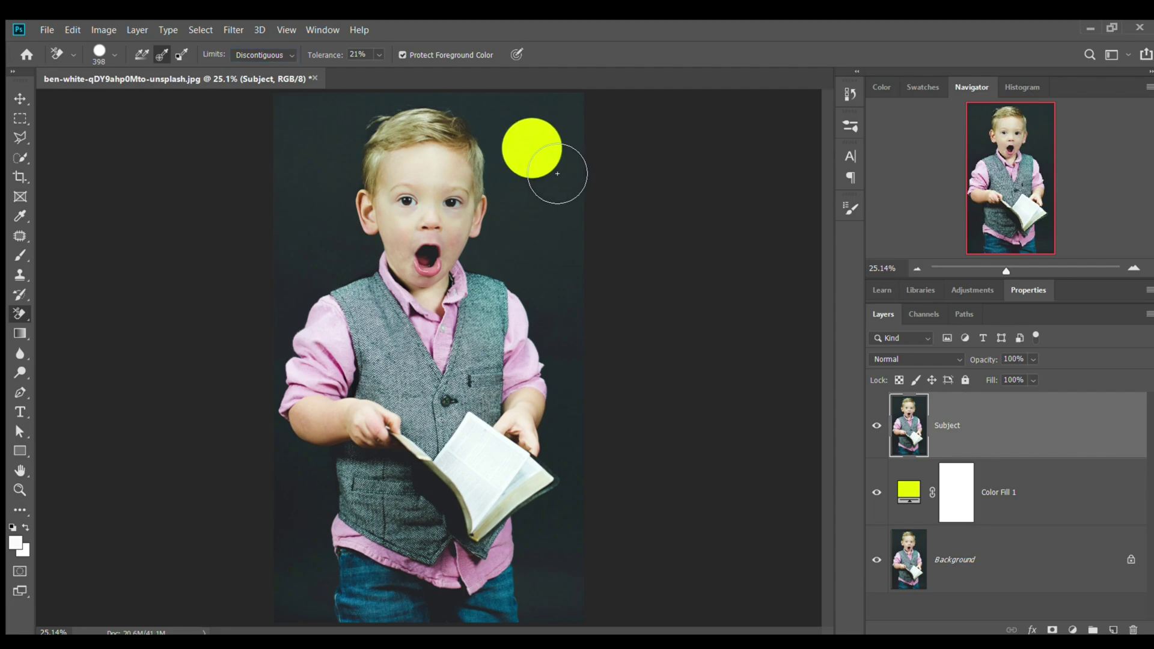
left_click_drag(529, 150, 505, 157)
left_click(517, 184)
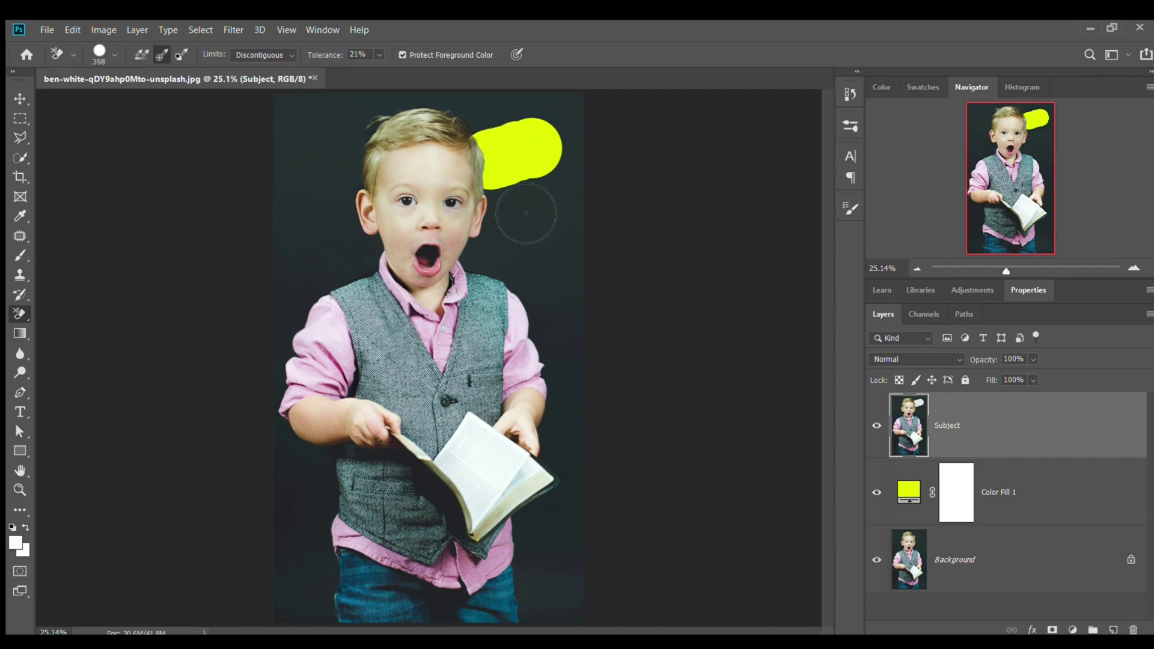
mouse_move(518, 226)
left_mouse_down()
mouse_move(503, 272)
mouse_move(529, 187)
mouse_move(505, 160)
mouse_move(530, 154)
left_mouse_up()
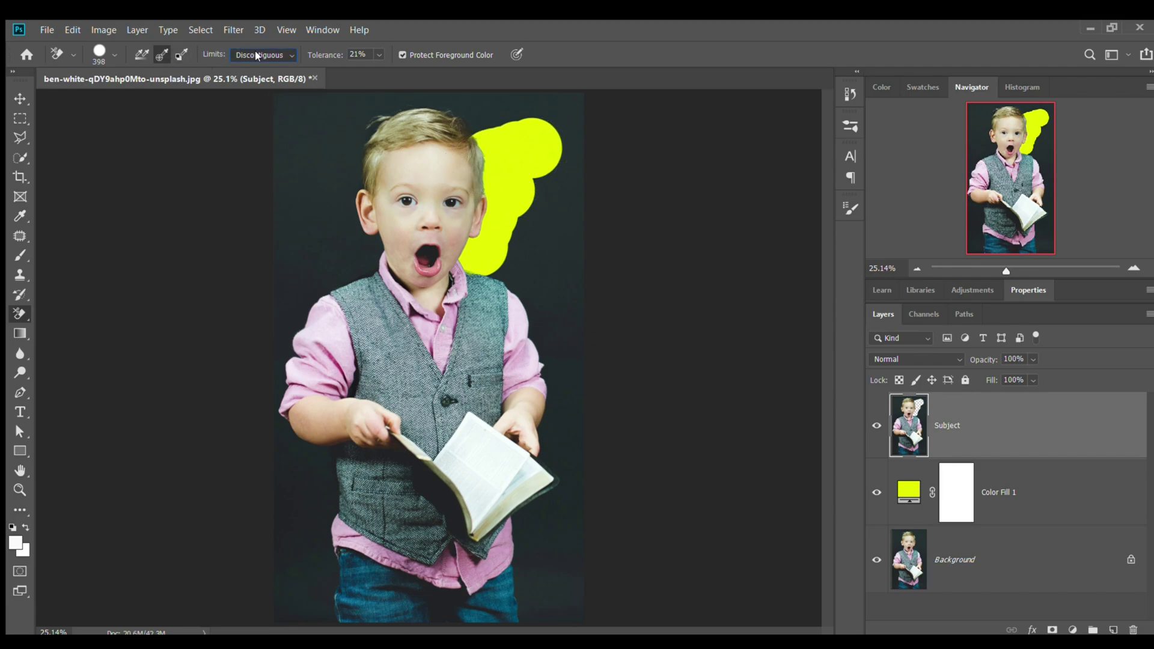
Try Contiguous limits on the backdrop left of the hair, return to Discontiguous, and undo all the trial strokes.
left_click(253, 69)
mouse_move(315, 144)
left_mouse_down()
mouse_move(337, 160)
mouse_move(405, 169)
mouse_move(360, 147)
mouse_move(445, 138)
left_mouse_up()
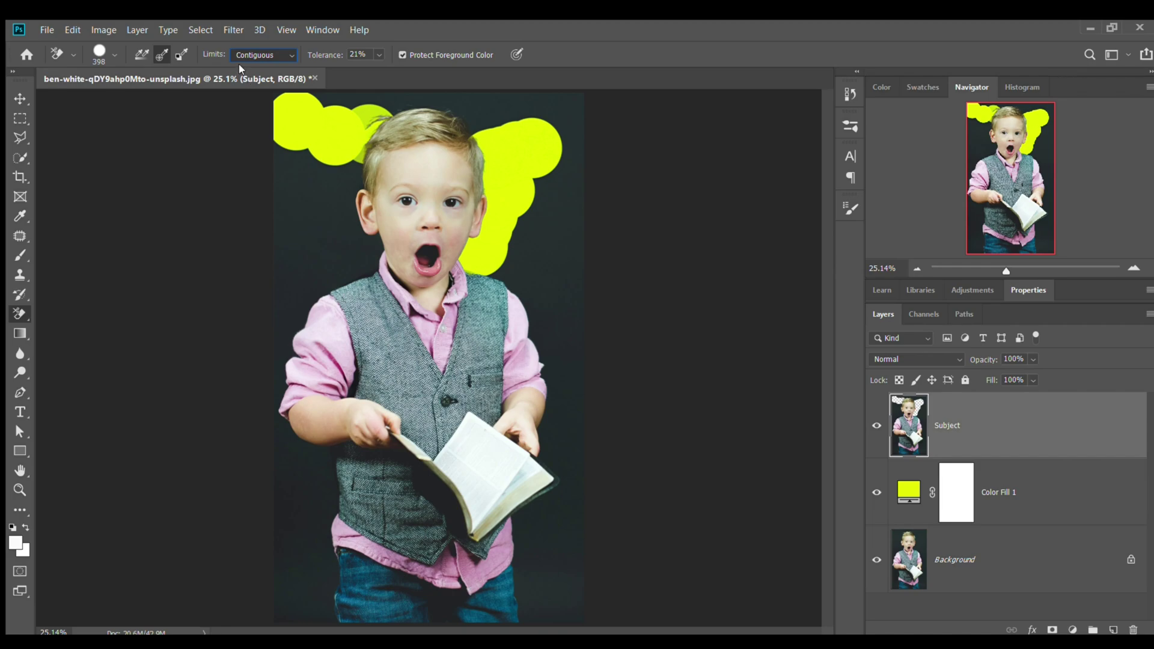
key("Down")
key("ctrl+z")
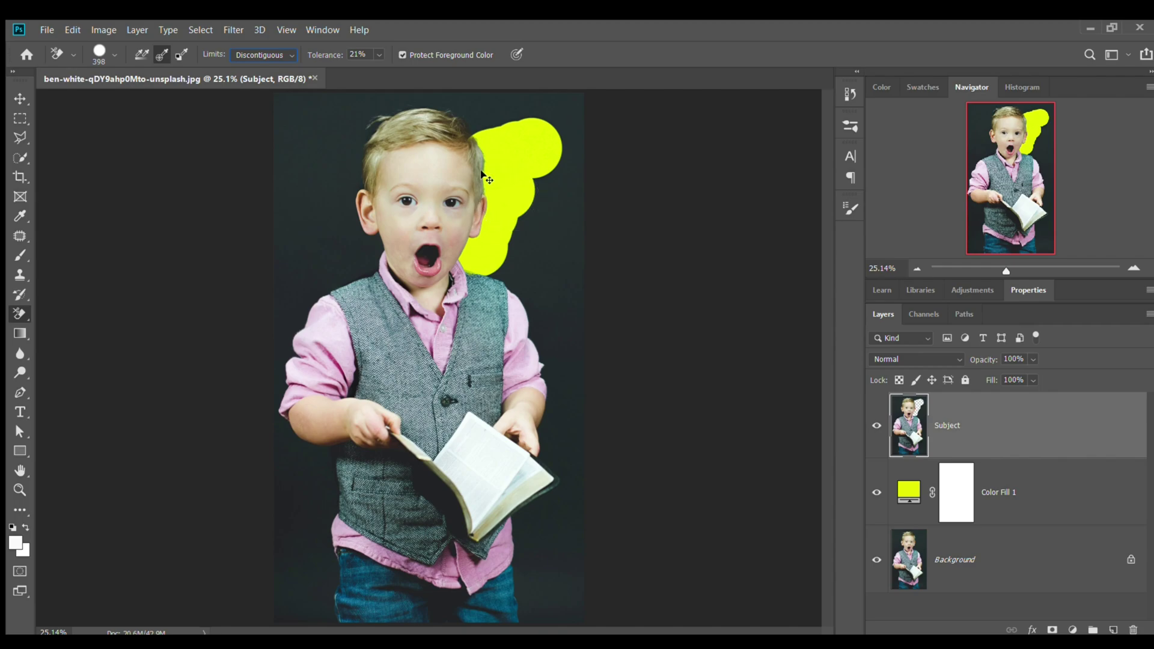
key("ctrl+z")
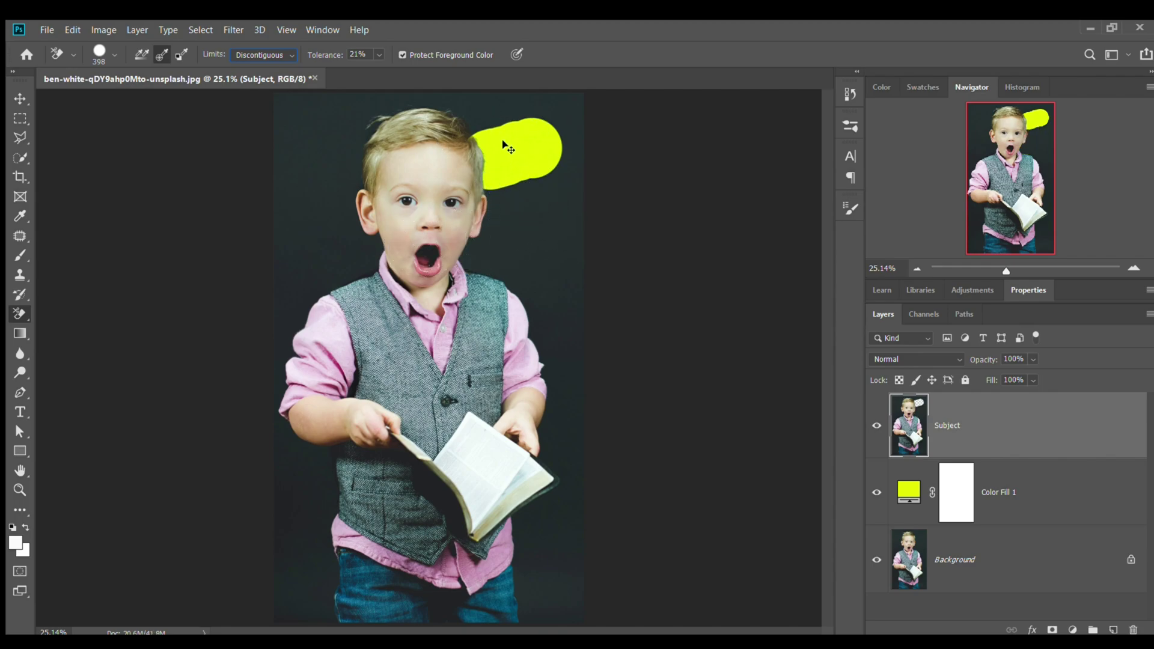
key("ctrl+z")
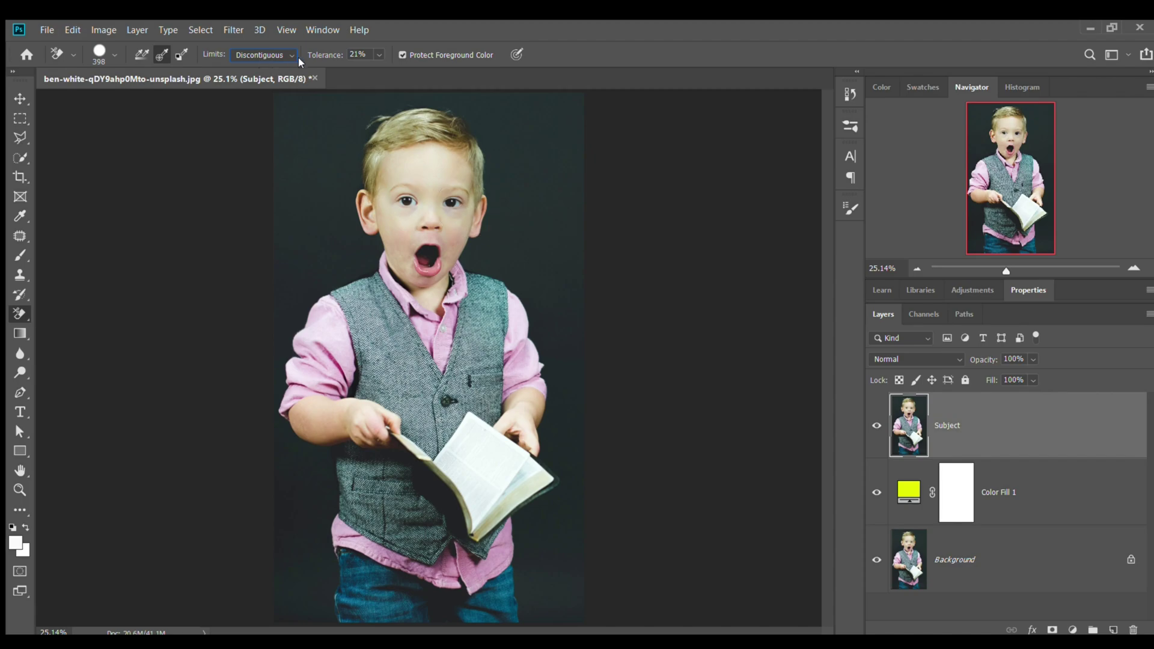
Try erasing the backdrop to the right of the head at 8% tolerance, and undo the strokes.
left_click(332, 55)
left_click_drag(332, 56, 320, 55)
mouse_move(540, 160)
left_mouse_down()
mouse_move(546, 239)
mouse_move(525, 223)
mouse_move(515, 179)
mouse_move(488, 154)
mouse_move(545, 168)
mouse_move(551, 259)
mouse_move(502, 283)
left_mouse_up()
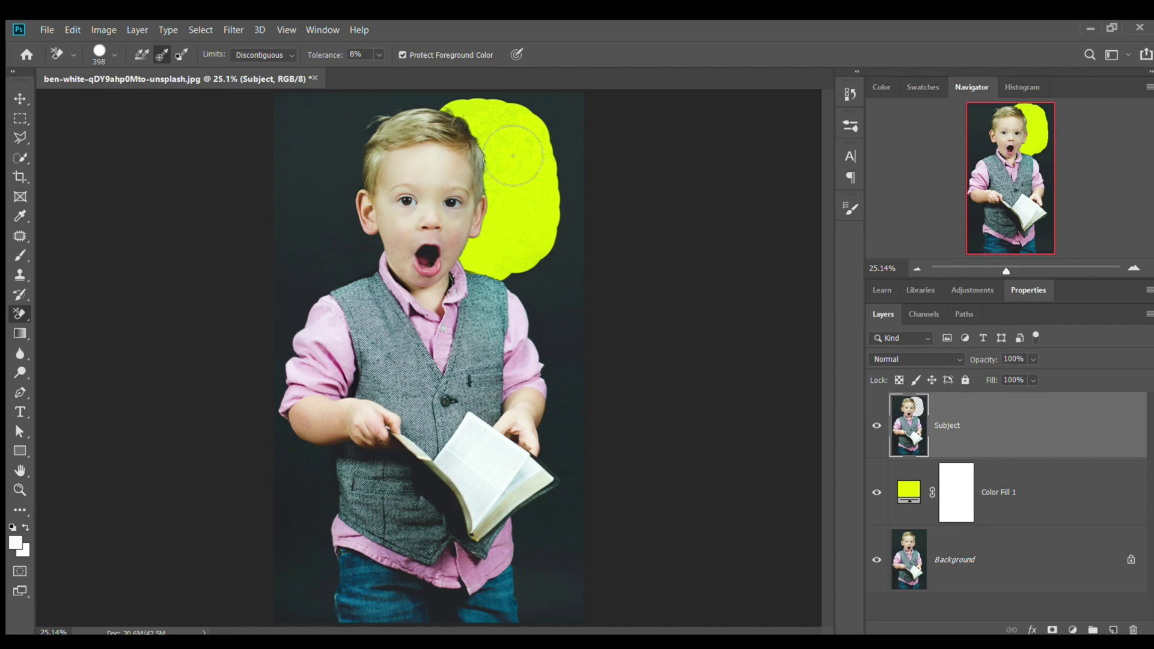
mouse_move(592, 172)
left_mouse_down()
mouse_move(593, 186)
mouse_move(547, 121)
mouse_move(560, 108)
mouse_move(568, 169)
mouse_move(545, 160)
mouse_move(572, 121)
mouse_move(584, 129)
left_mouse_up()
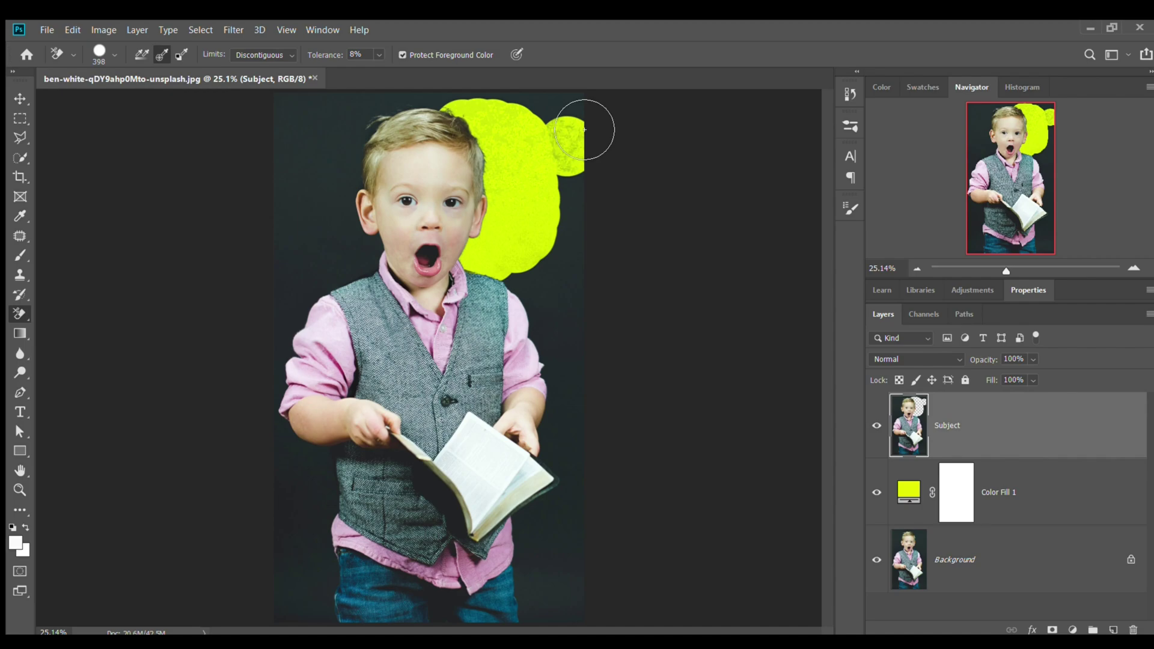
key("ctrl+z")
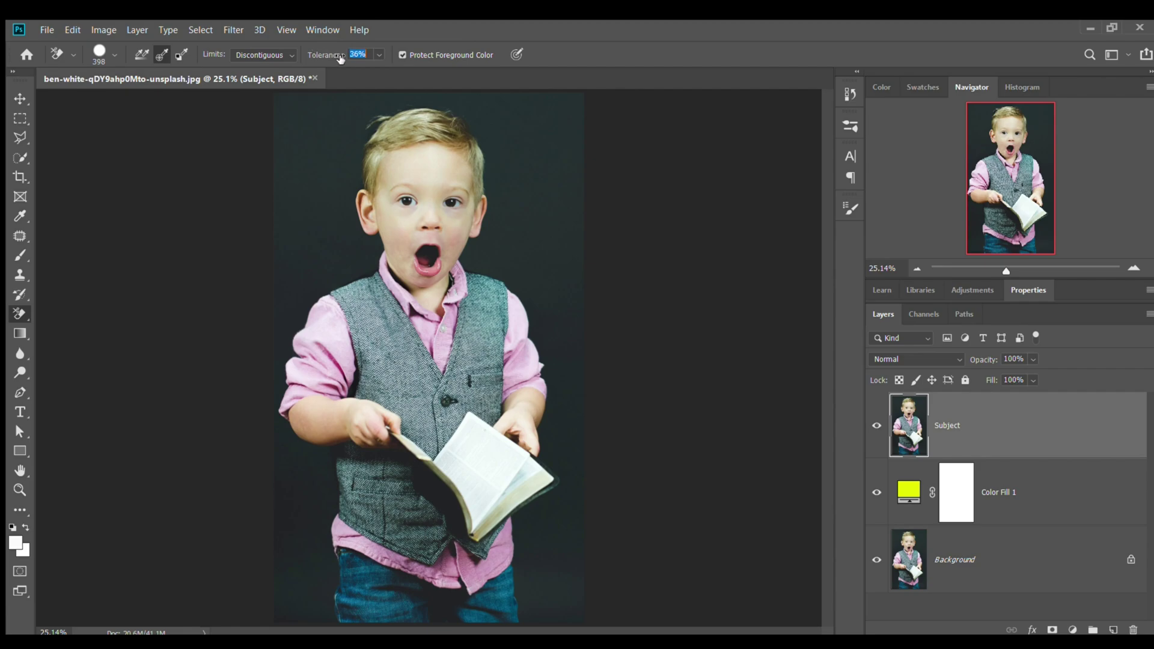
Try erasing the backdrop around the right edge of the hair at 45% and at 27% tolerance, undoing each trial.
mouse_move(546, 160)
left_mouse_down()
mouse_move(548, 206)
mouse_move(531, 207)
mouse_move(478, 141)
left_mouse_up()
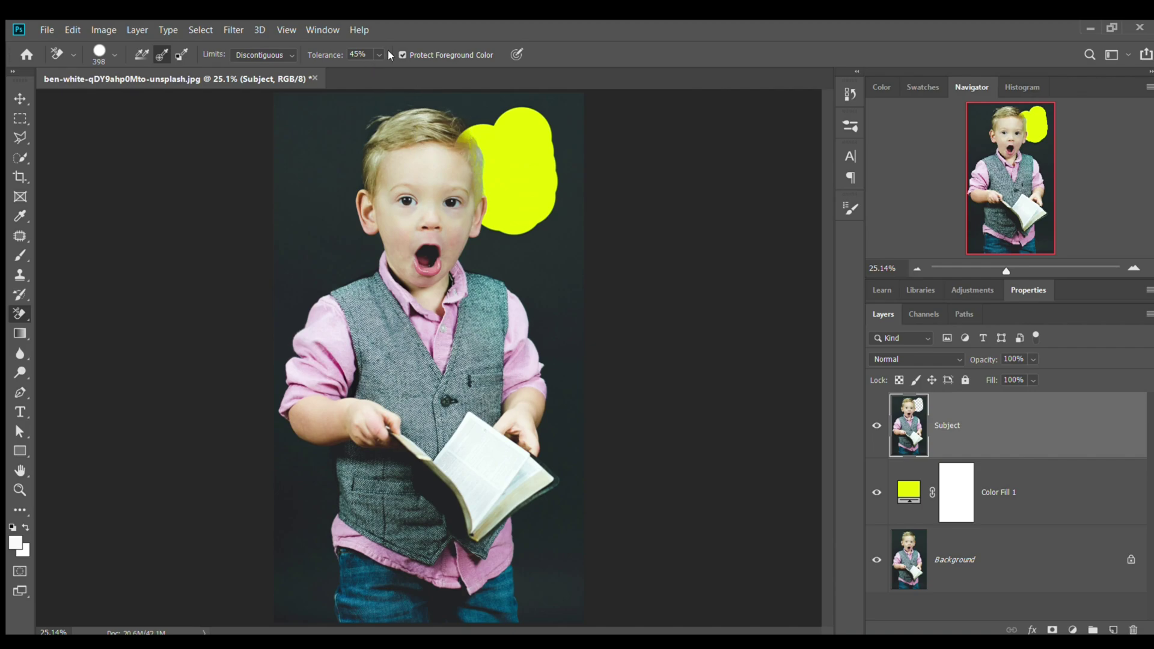
key("ctrl+z")
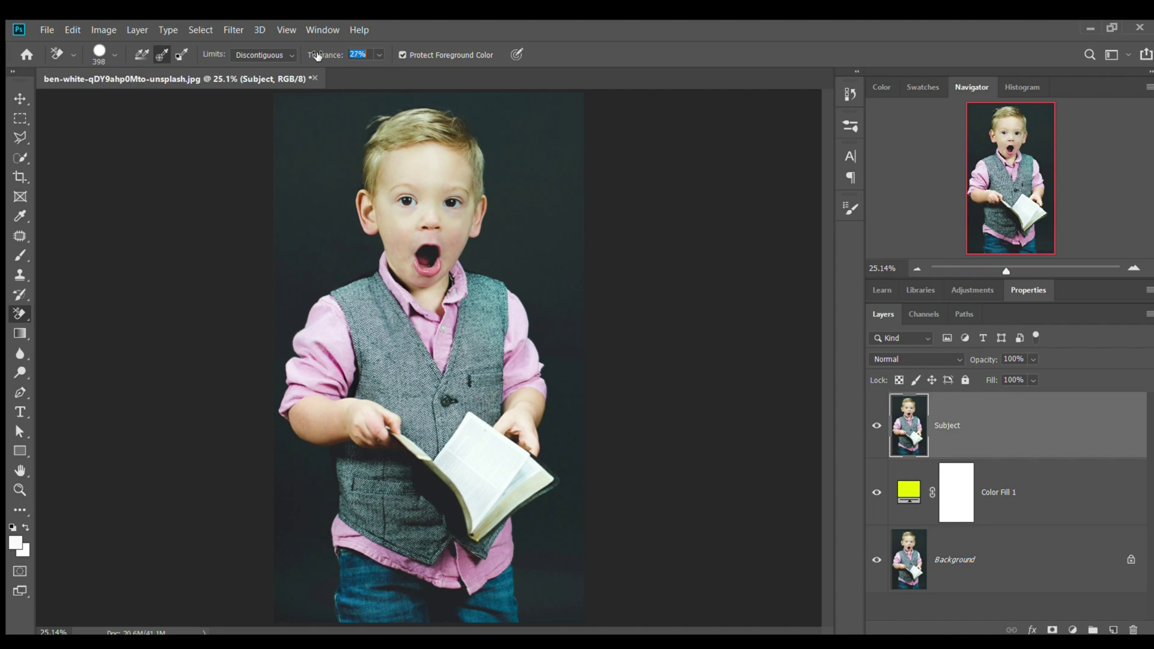
mouse_move(518, 127)
left_mouse_down()
mouse_move(536, 201)
mouse_move(462, 117)
mouse_move(521, 132)
mouse_move(510, 188)
left_mouse_up()
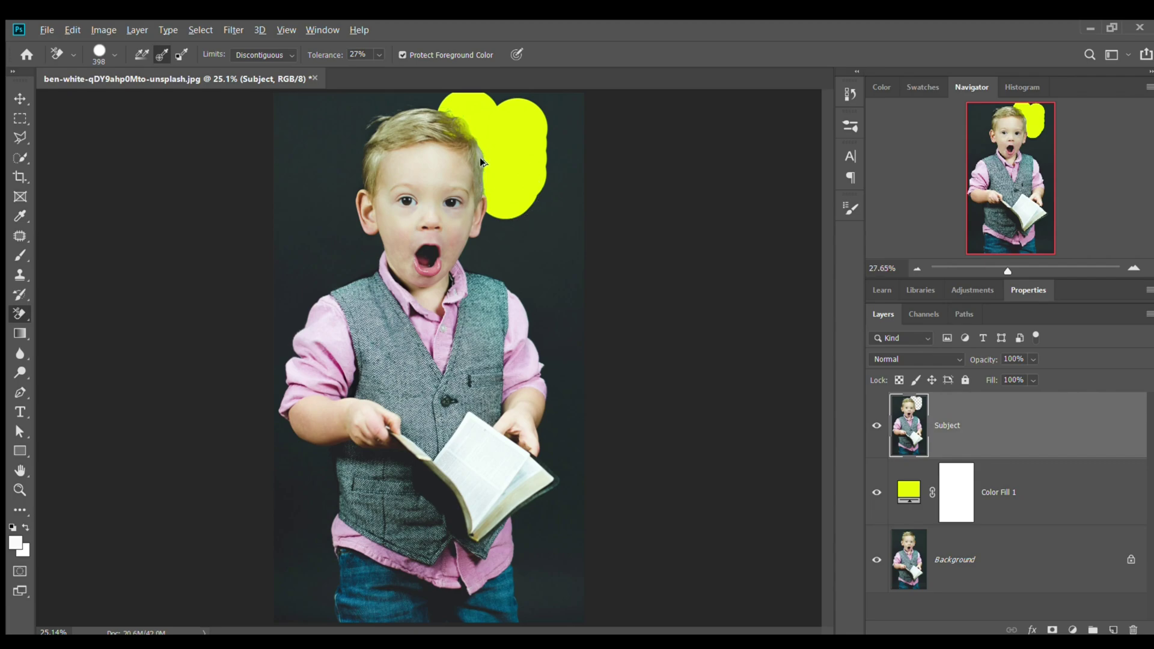
scroll(479, 157, "up", 3)
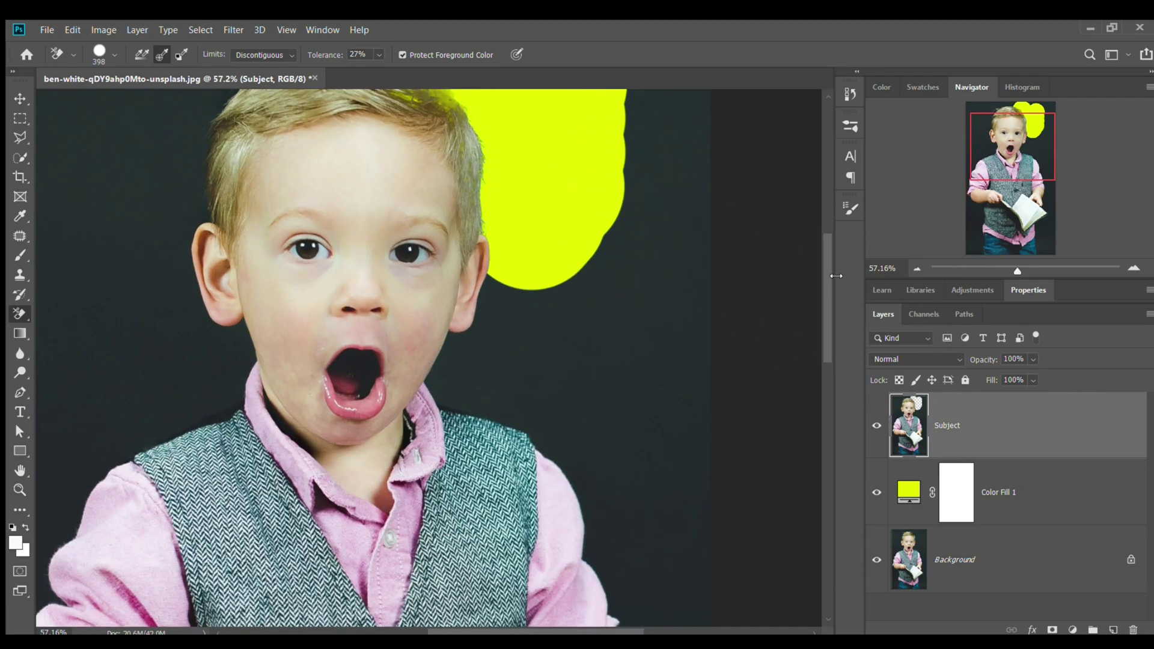
left_click_drag(826, 278, 826, 230)
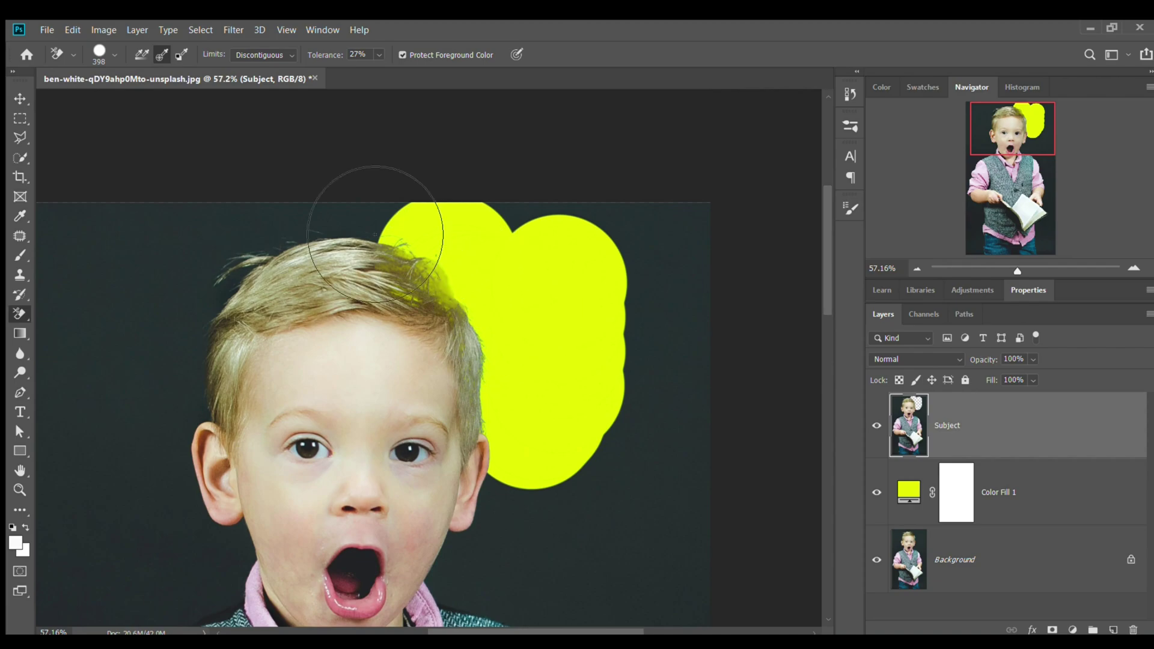
key("ctrl+z")
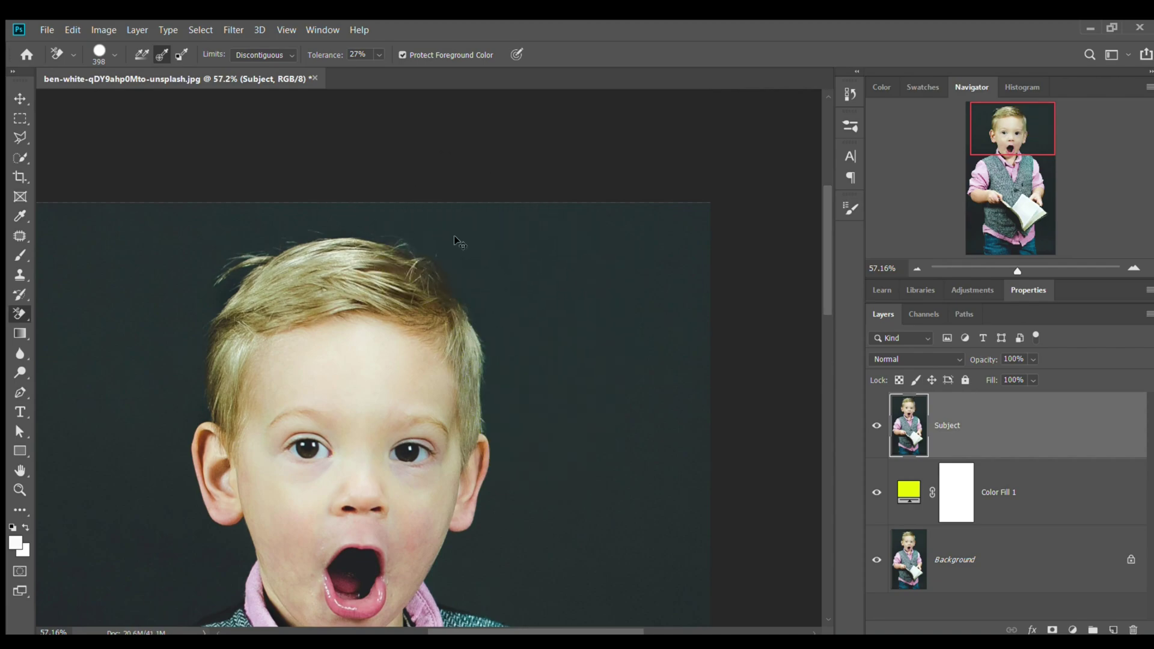
key("ctrl+0")
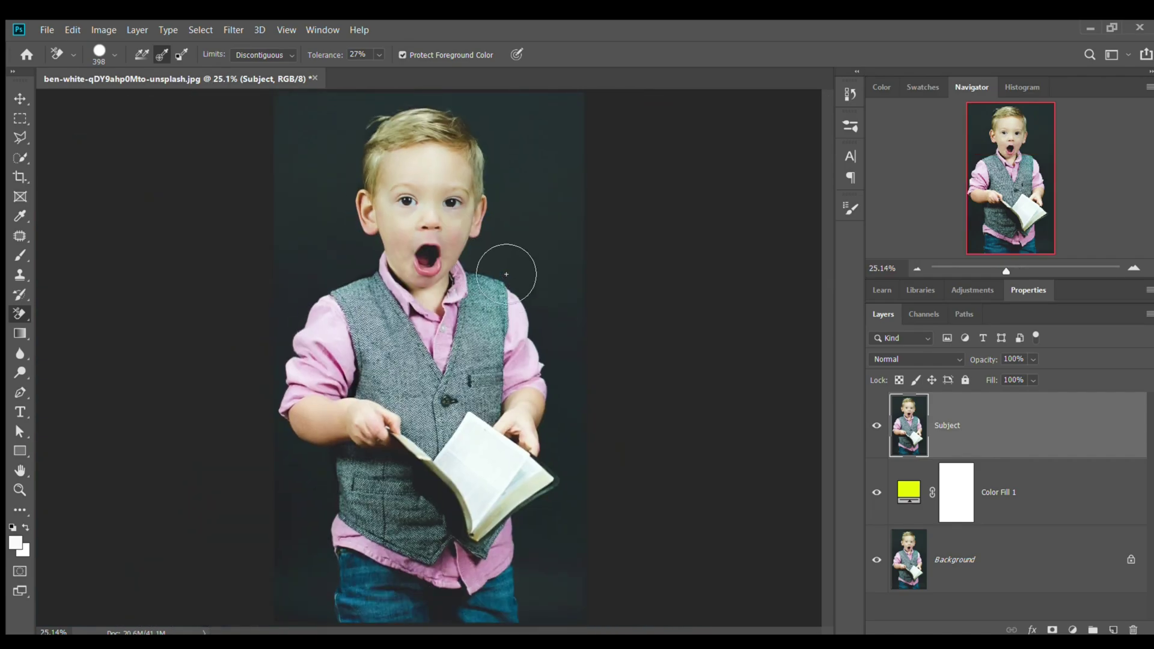
Set the eraser tolerance to 20% and erase the backdrop above the hair and along the right of the head down to the shoulder.
left_click_drag(329, 54, 313, 54)
type("20")
mouse_move(521, 120)
left_mouse_down()
mouse_move(533, 175)
mouse_move(505, 283)
mouse_move(528, 281)
mouse_move(545, 198)
mouse_move(480, 129)
mouse_move(409, 105)
mouse_move(478, 159)
left_mouse_up()
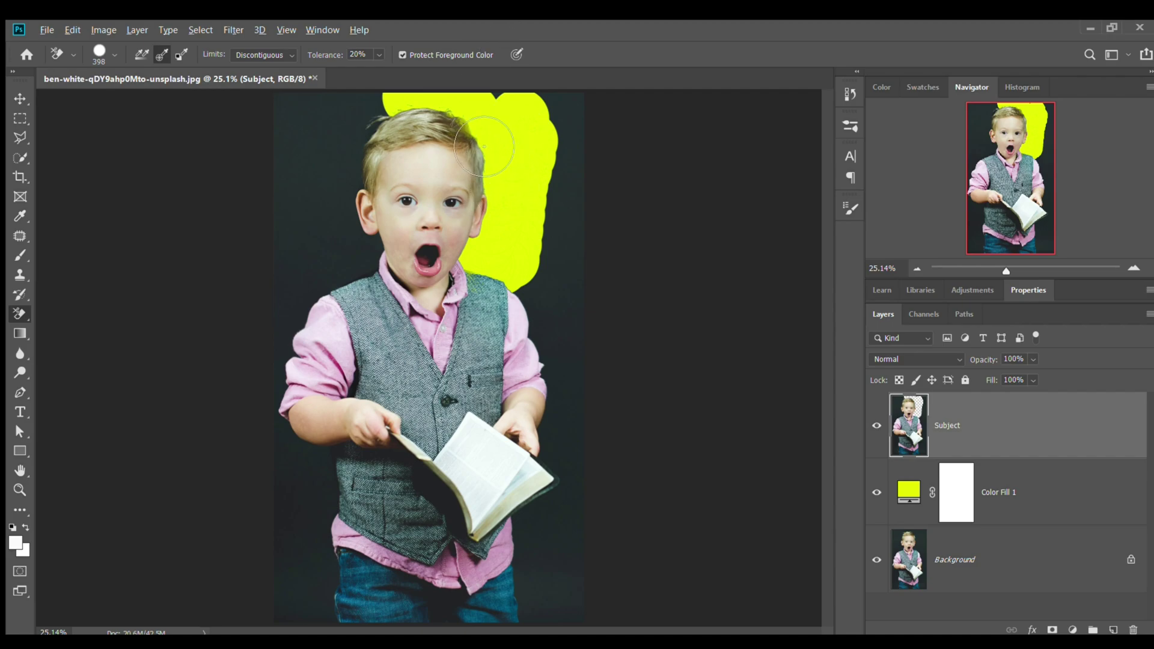
scroll(484, 146, "up", 4)
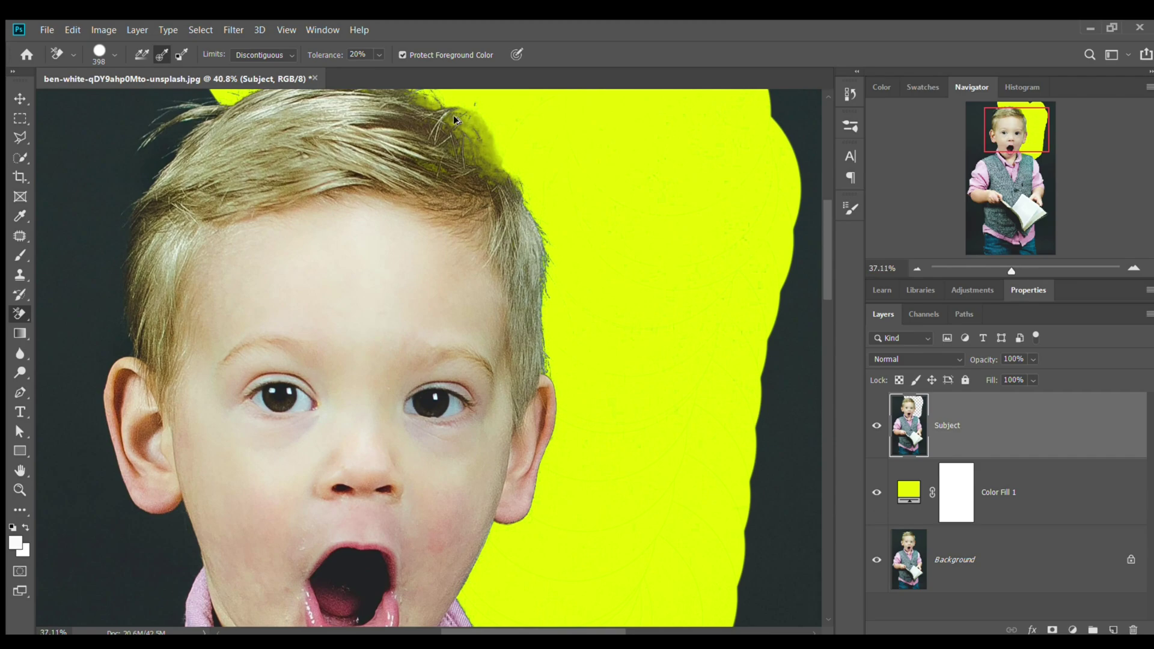
scroll(474, 138, "down", 5)
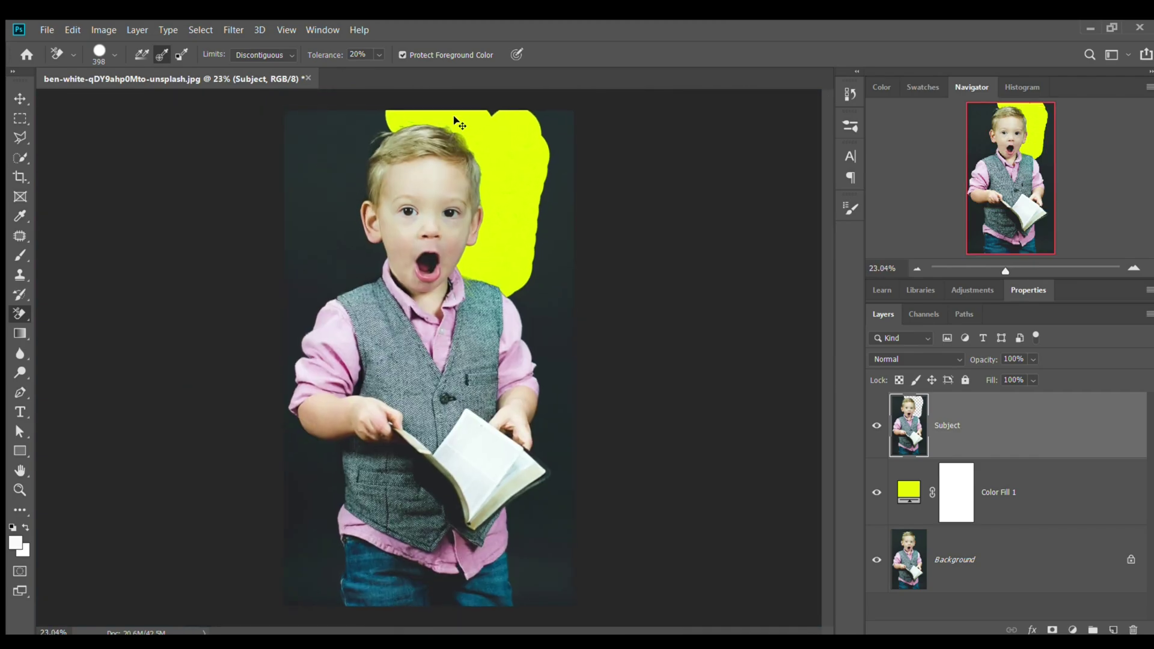
scroll(483, 148, "up", 1)
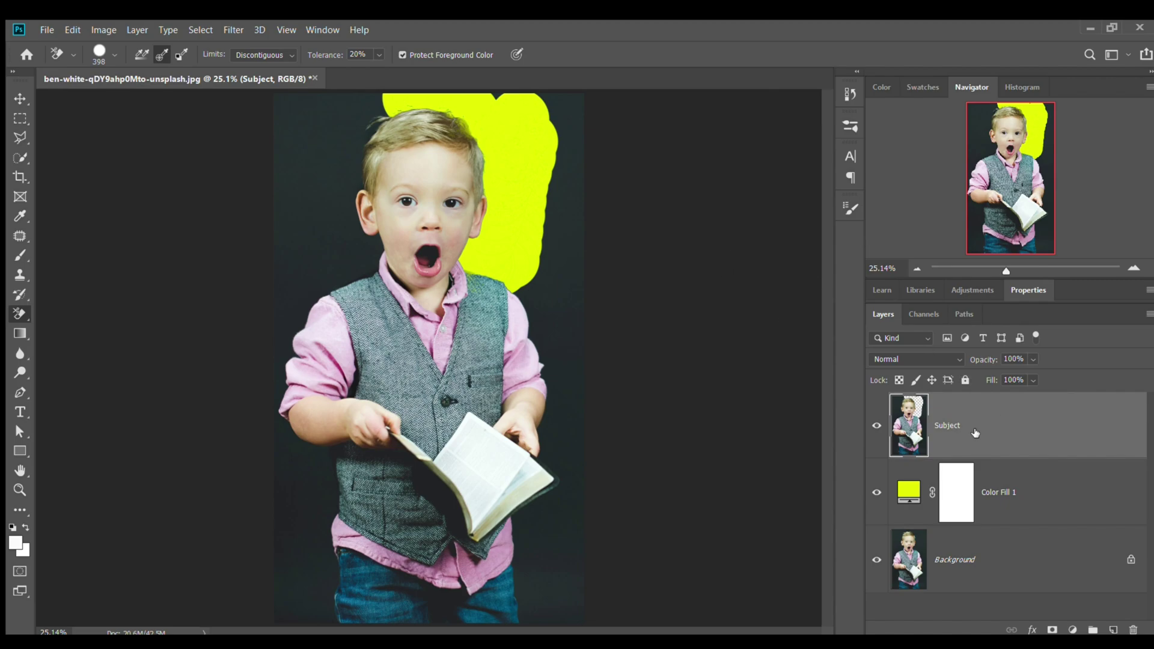
Hide the Color Fill 1 and Background layers to check the transparency, and show only the yellow fill again.
left_click(877, 491)
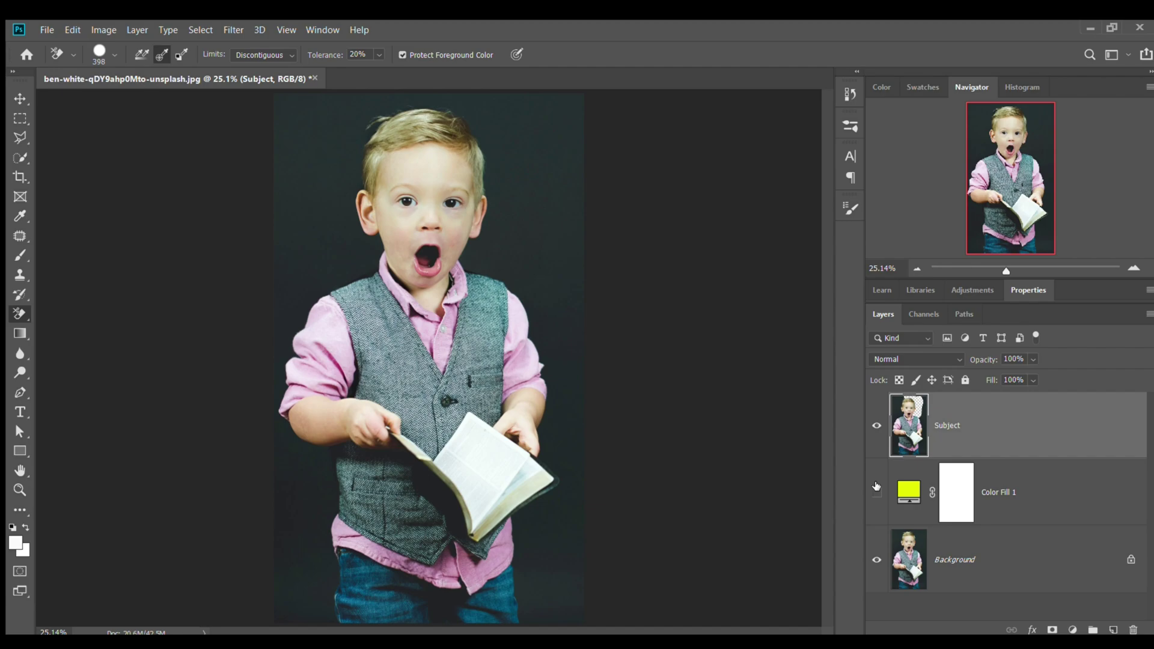
left_click(877, 559)
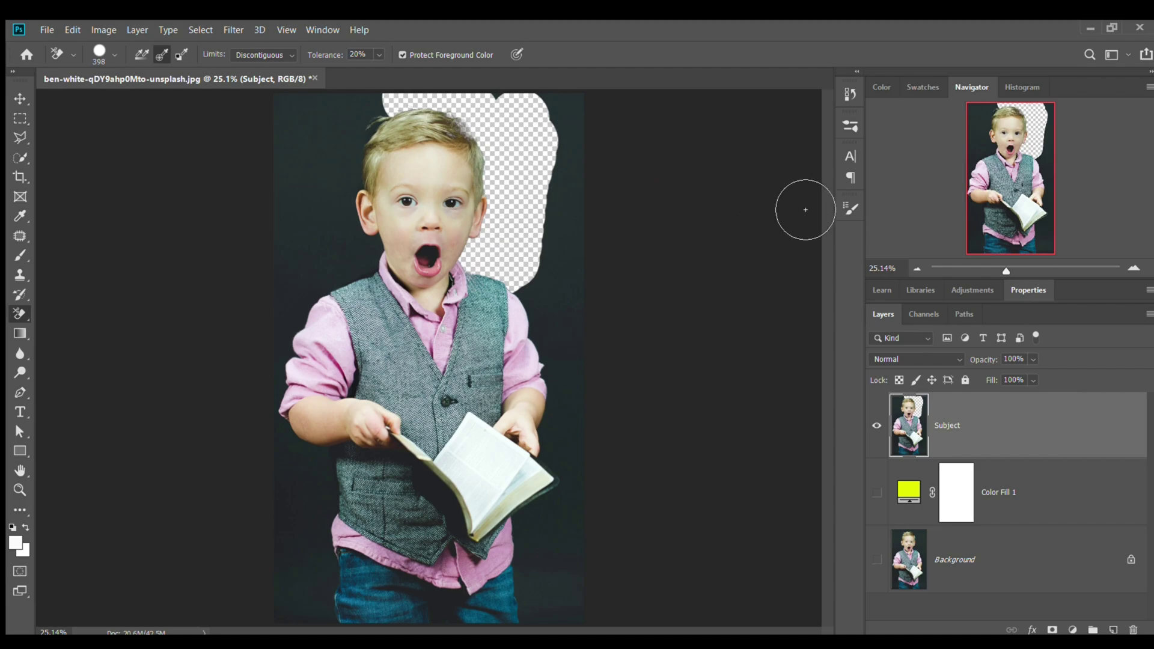
left_click(878, 492)
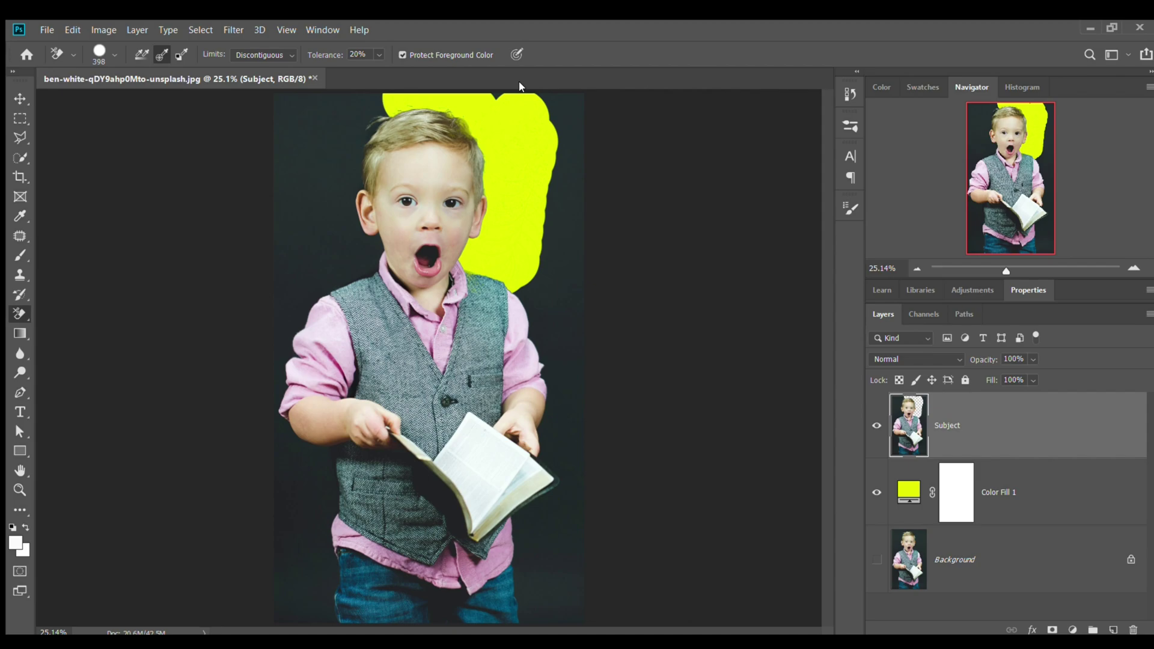
Erase the remaining dark backdrop on both sides of the boy at 20% tolerance, down to the bottom of the photo.
mouse_move(535, 145)
left_mouse_down()
mouse_move(493, 113)
mouse_move(582, 136)
mouse_move(588, 187)
mouse_move(598, 117)
mouse_move(602, 148)
mouse_move(584, 239)
mouse_move(591, 317)
mouse_move(556, 293)
mouse_move(586, 331)
mouse_move(577, 374)
mouse_move(566, 342)
mouse_move(585, 346)
mouse_move(591, 384)
mouse_move(600, 642)
mouse_move(569, 627)
mouse_move(576, 593)
mouse_move(565, 598)
mouse_move(560, 563)
mouse_move(585, 508)
mouse_move(570, 466)
mouse_move(554, 466)
mouse_move(603, 434)
left_mouse_up()
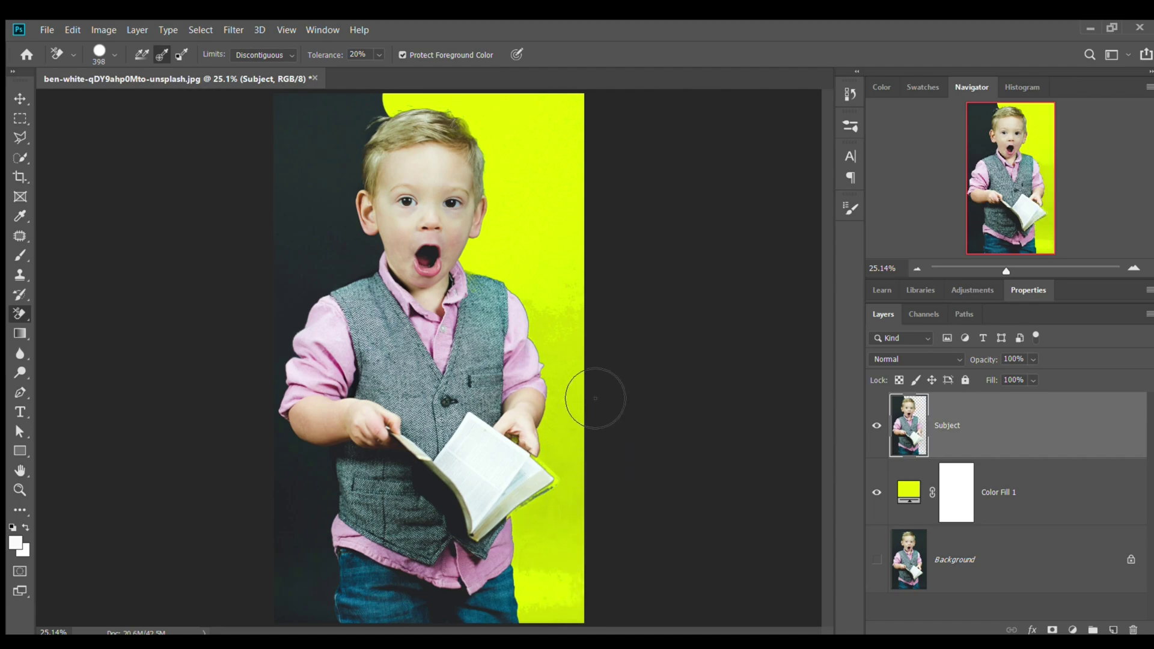
mouse_move(393, 129)
left_mouse_down()
mouse_move(348, 144)
mouse_move(375, 142)
mouse_move(362, 188)
mouse_move(370, 152)
mouse_move(315, 135)
mouse_move(322, 219)
mouse_move(322, 187)
mouse_move(325, 214)
mouse_move(363, 200)
mouse_move(345, 227)
mouse_move(363, 235)
mouse_move(364, 273)
mouse_move(380, 264)
mouse_move(370, 289)
mouse_move(379, 274)
mouse_move(381, 286)
mouse_move(345, 289)
mouse_move(339, 223)
mouse_move(324, 281)
mouse_move(327, 238)
mouse_move(319, 251)
mouse_move(324, 306)
mouse_move(336, 302)
mouse_move(298, 344)
mouse_move(322, 320)
mouse_move(301, 632)
mouse_move(334, 639)
mouse_move(337, 475)
mouse_move(328, 496)
left_mouse_up()
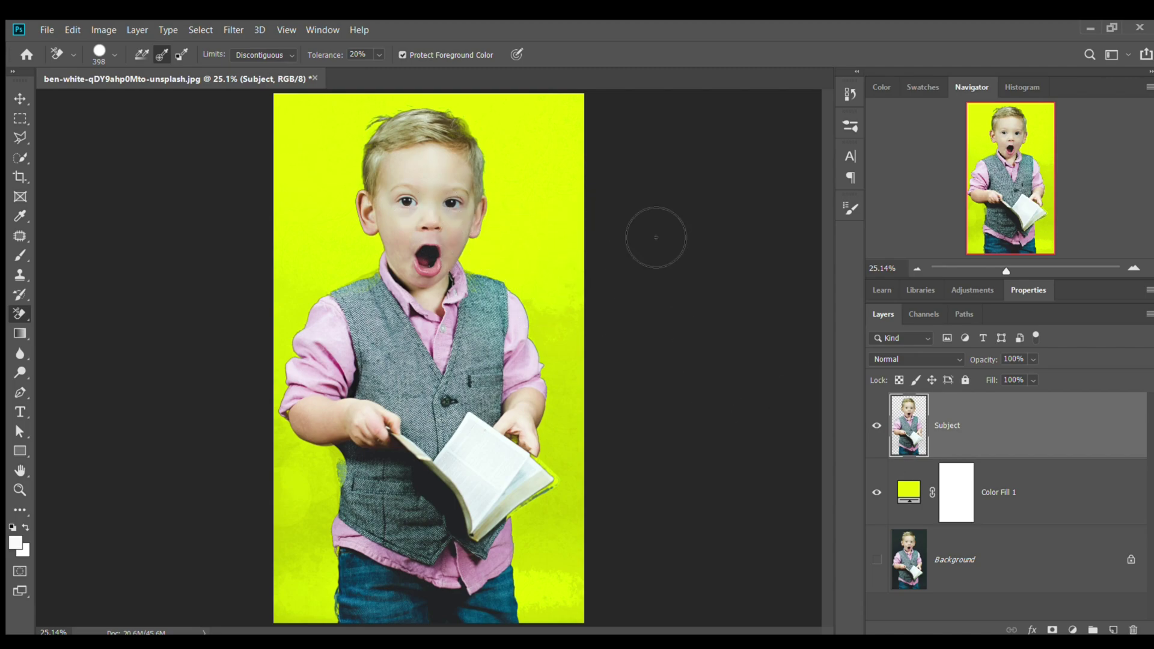
Replace the visible yellow fill with a blue solid color fill layer directly beneath the Subject layer, and view the cutout fitted without panels.
left_click(876, 489)
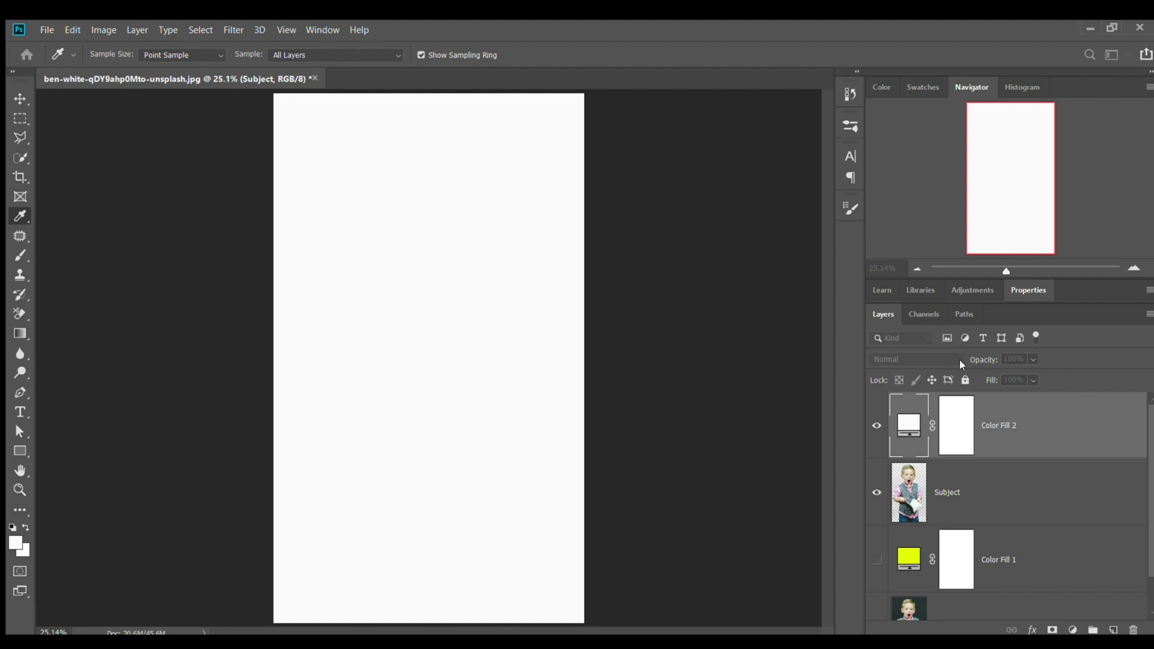
left_click_drag(902, 337, 973, 285)
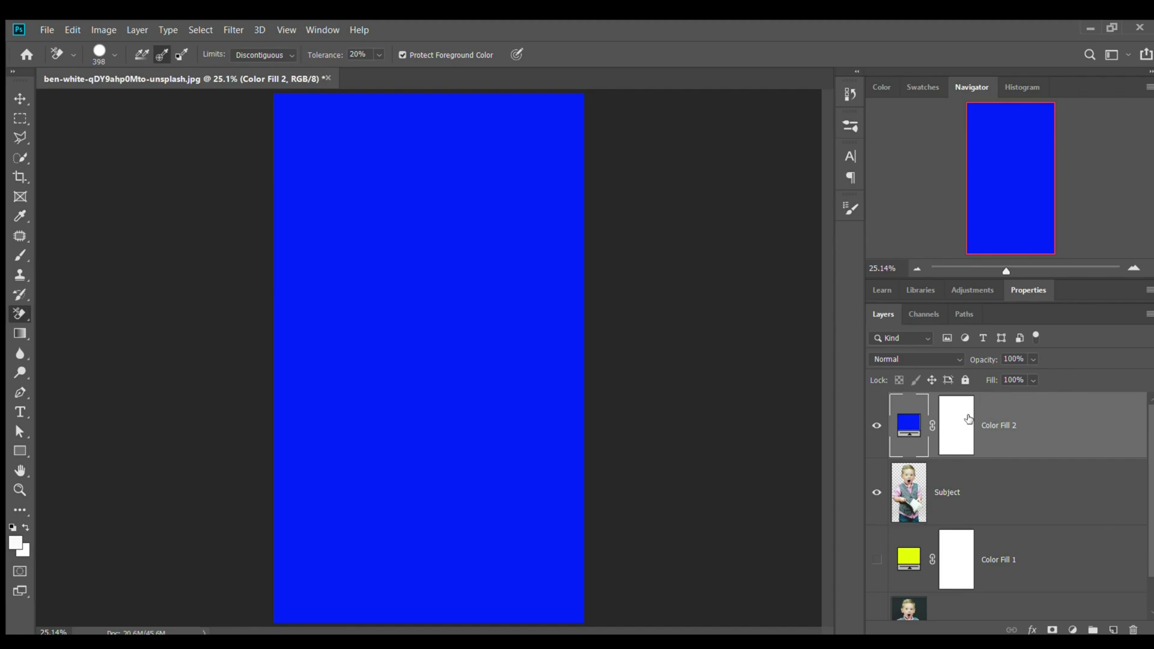
left_click_drag(1019, 425, 1013, 512)
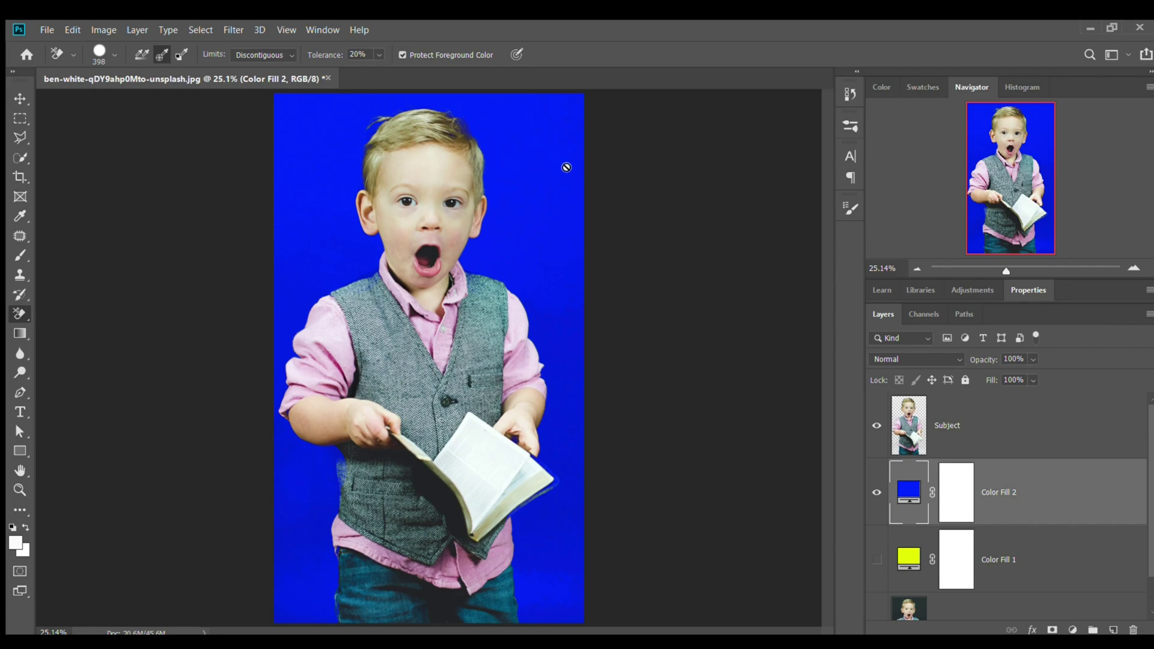
key("Tab")
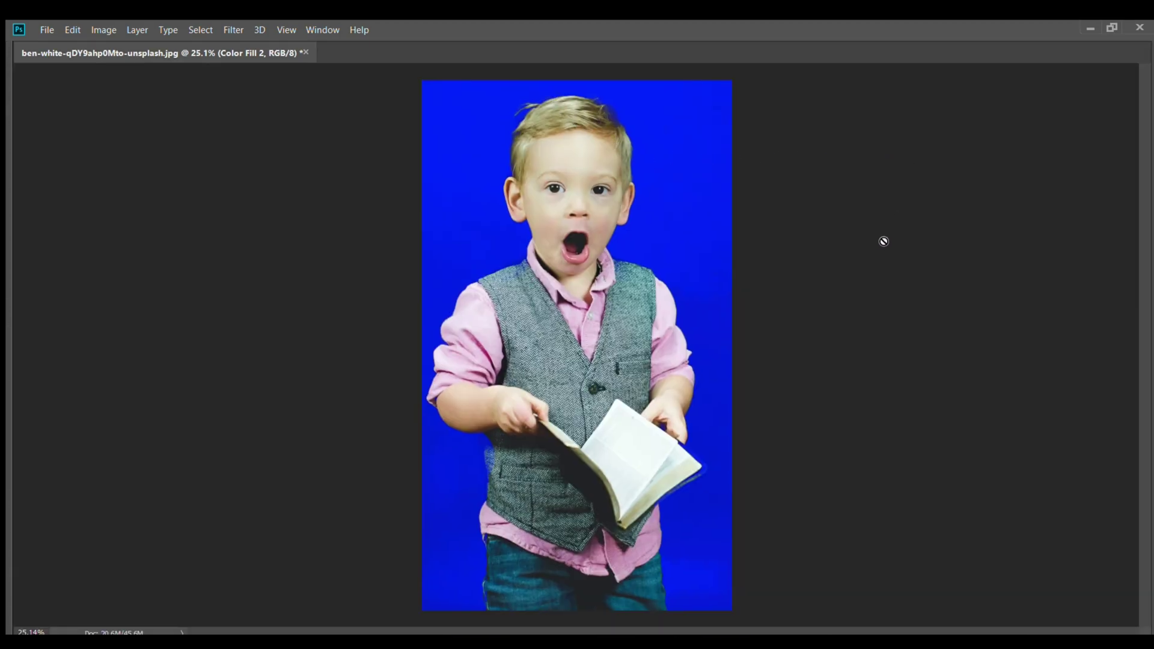
key("ctrl+0")
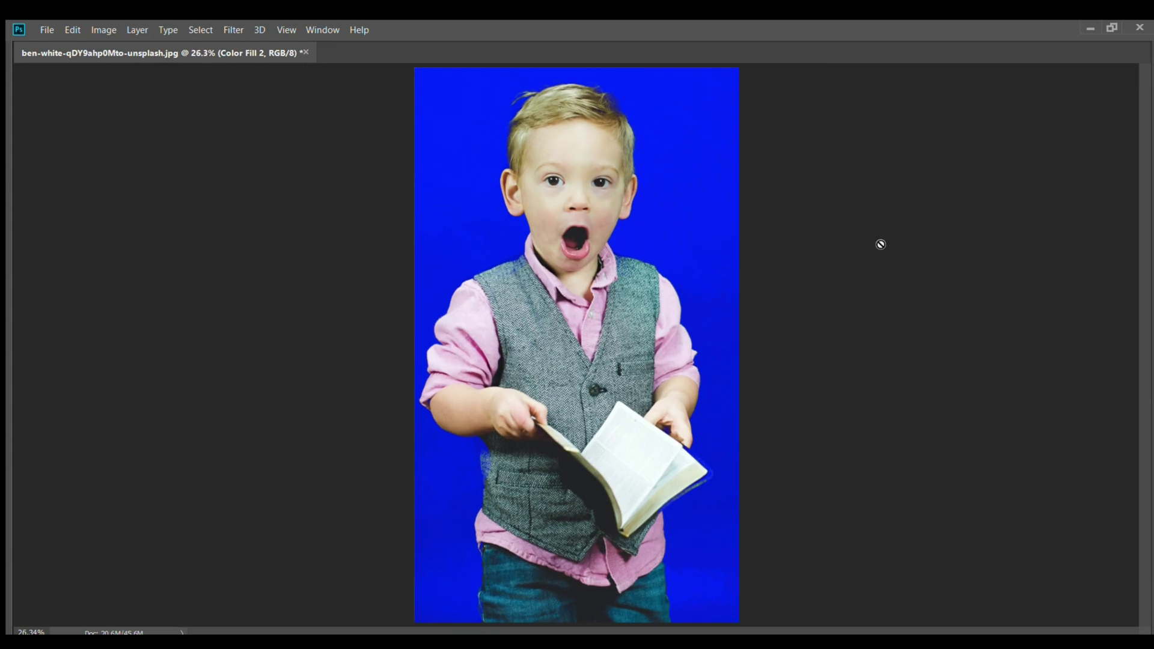